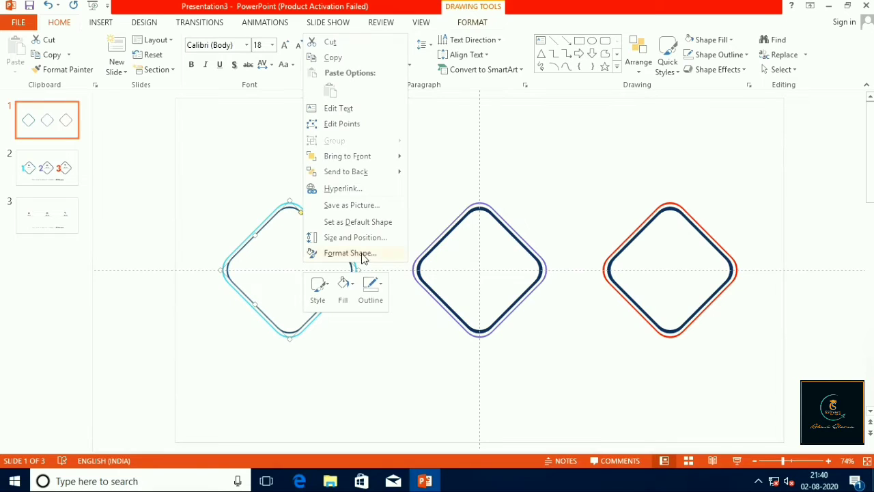
Give the inner diamond inside the cyan outline an inner shadow angled at 315°, with 55% transparency and 12 pt blur
left_click(739, 152)
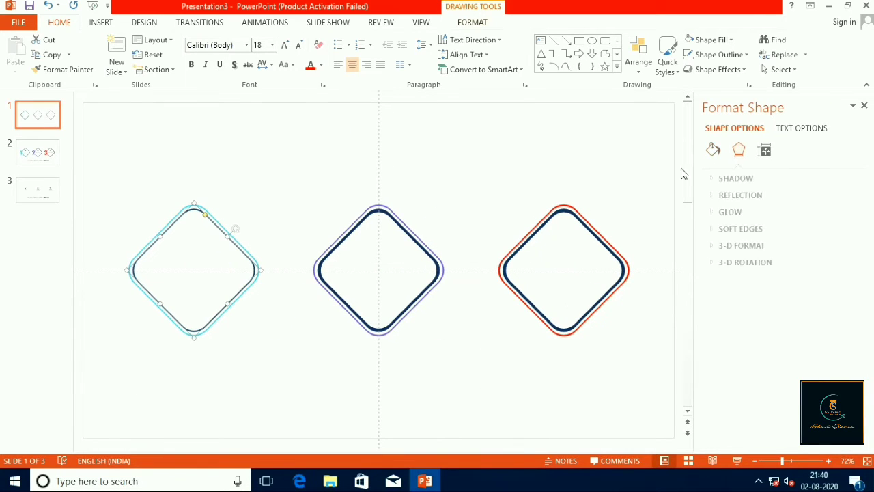
left_click(732, 179)
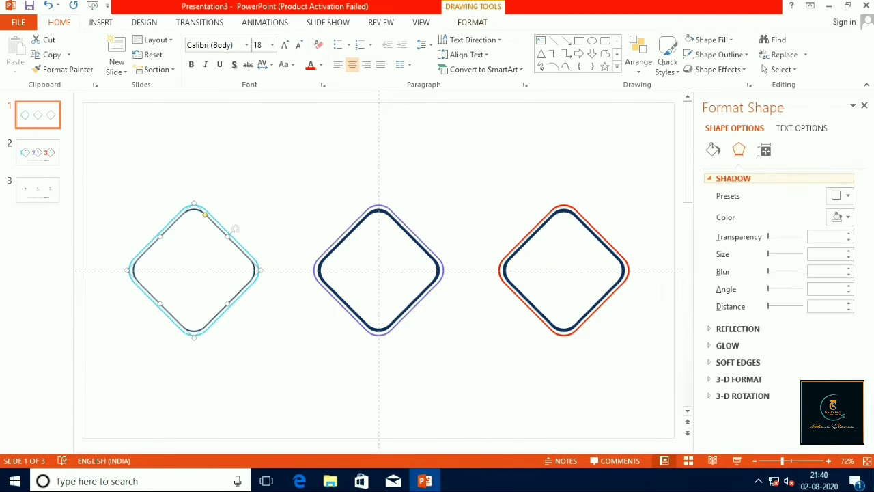
left_click(847, 197)
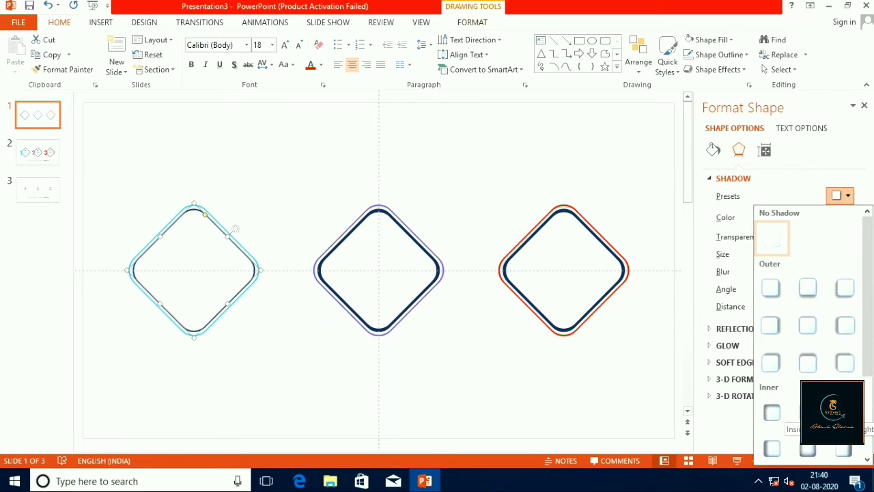
left_click(844, 412)
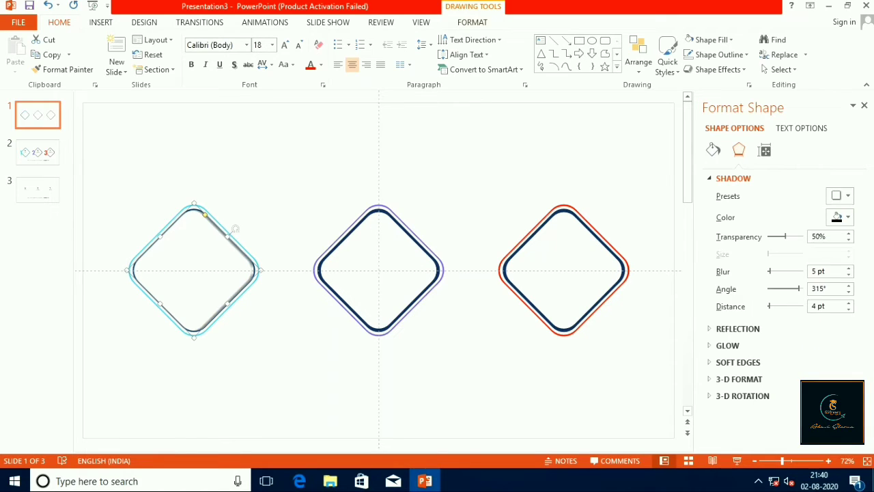
left_click(849, 233)
left_click(849, 269)
Place a copy of the shadowed inner diamond over the middle diamond and nudge it to sit centred within the purple outline
left_click_drag(169, 277, 356, 260)
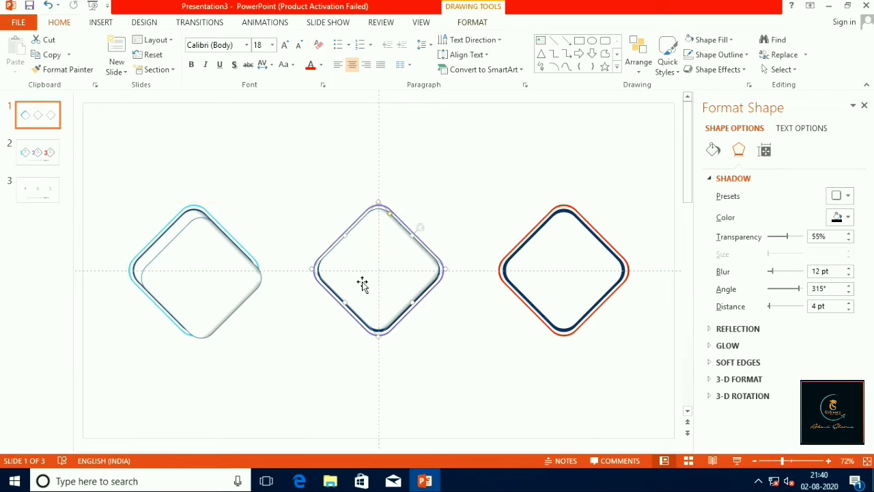
key("ctrl+Right")
key("ctrl+Right")
key("ctrl+Down")
key("ctrl+Down")
key("ctrl+Up")
key("ctrl+Up")
key("ctrl+Left")
key("ctrl+Left")
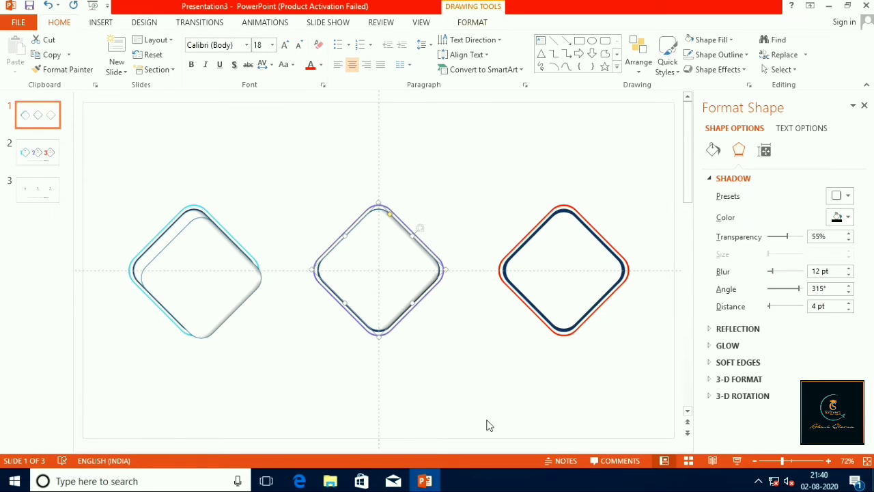
key("ctrl+Down")
Place another copy of the shadowed diamond over the third diamond, aligned within the red outline
left_click_drag(204, 288, 562, 286)
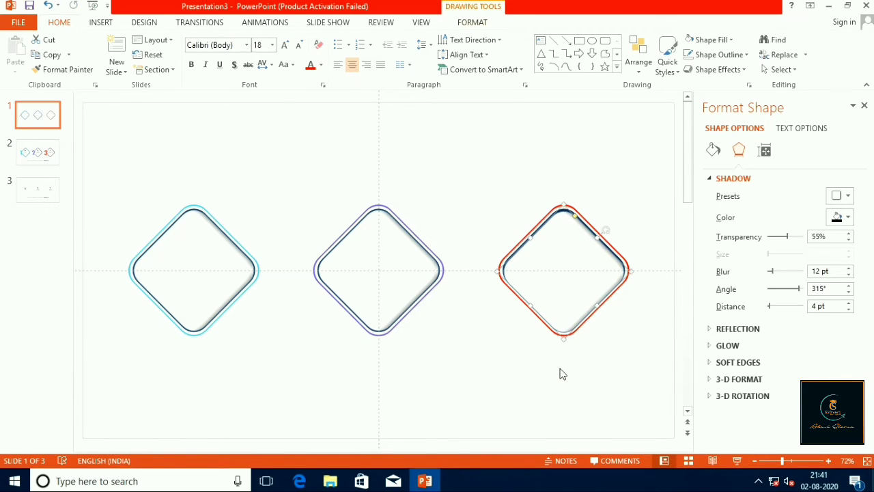
key("ctrl+z")
key("ctrl+Down")
left_click(527, 367)
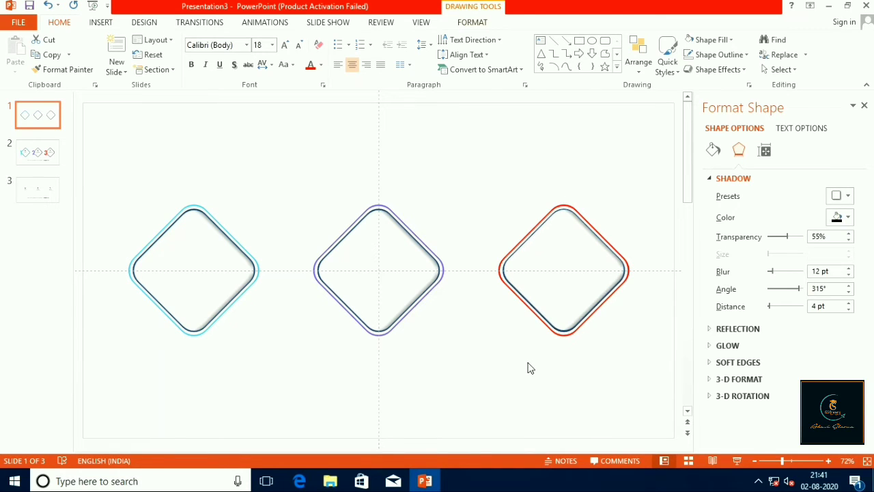
left_click(568, 286)
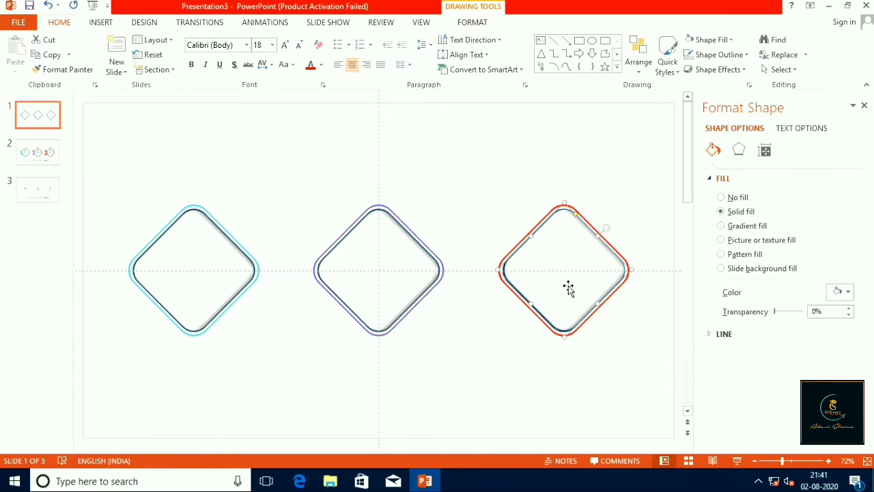
left_click(543, 367)
Send the three shadowed inner diamonds to the back, behind their navy frames
left_click(212, 290)
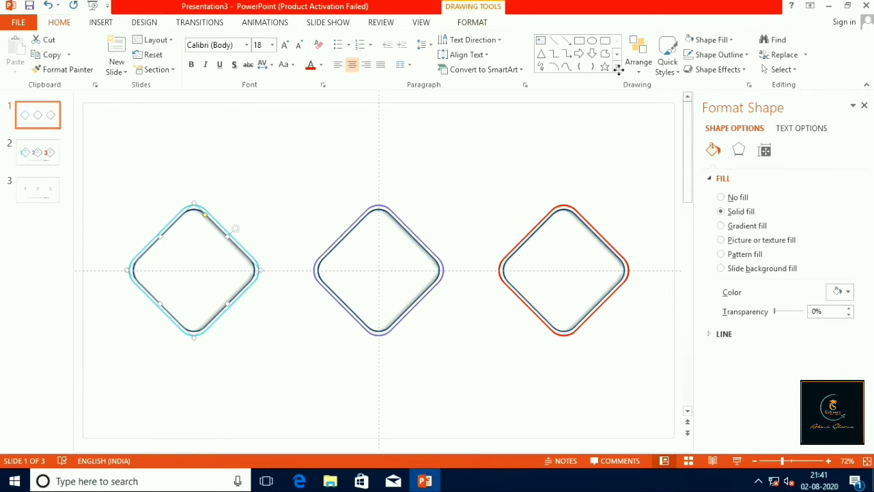
left_click(642, 52)
left_click(654, 118)
left_click(397, 266)
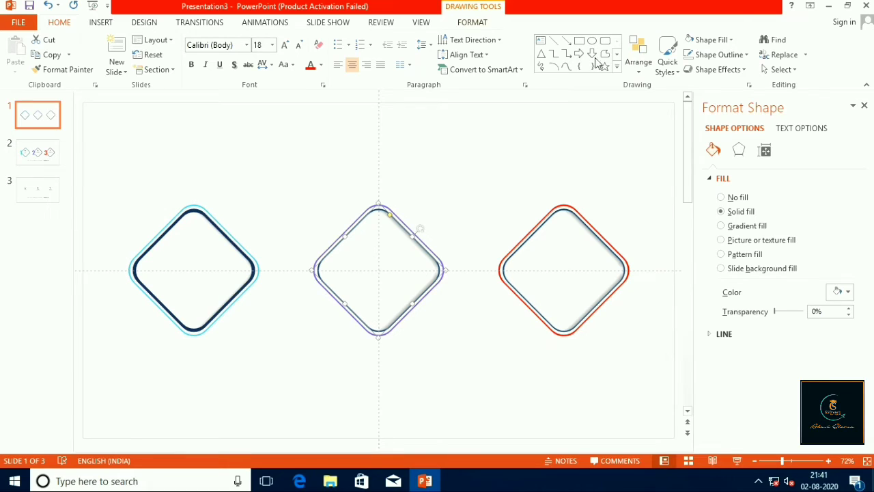
left_click(638, 55)
left_click(654, 117)
left_click(585, 251)
left_click(639, 58)
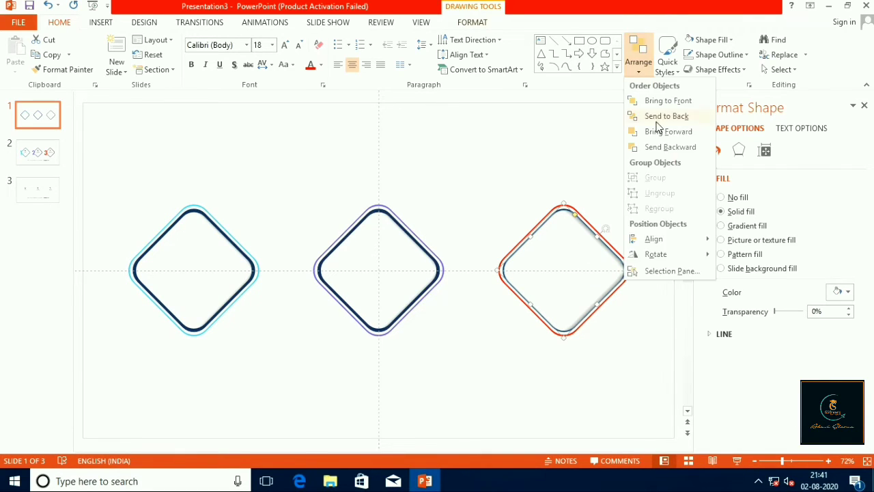
left_click(657, 120)
left_click(595, 172)
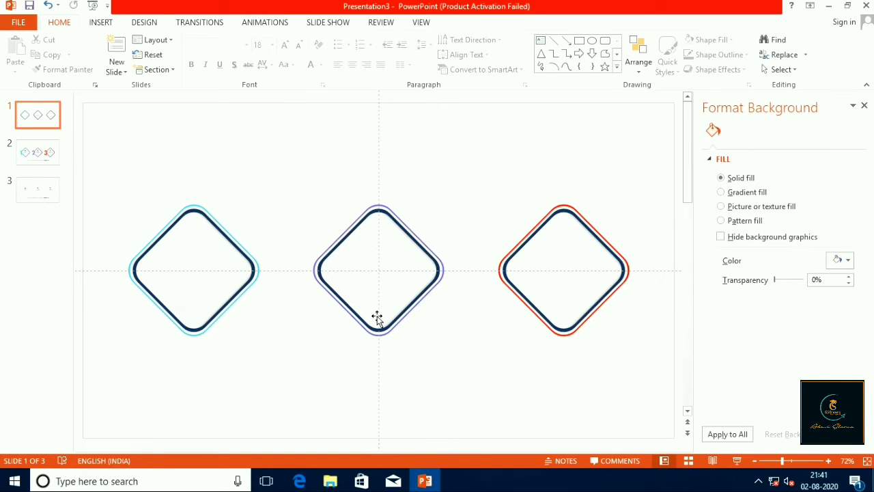
left_click(251, 271)
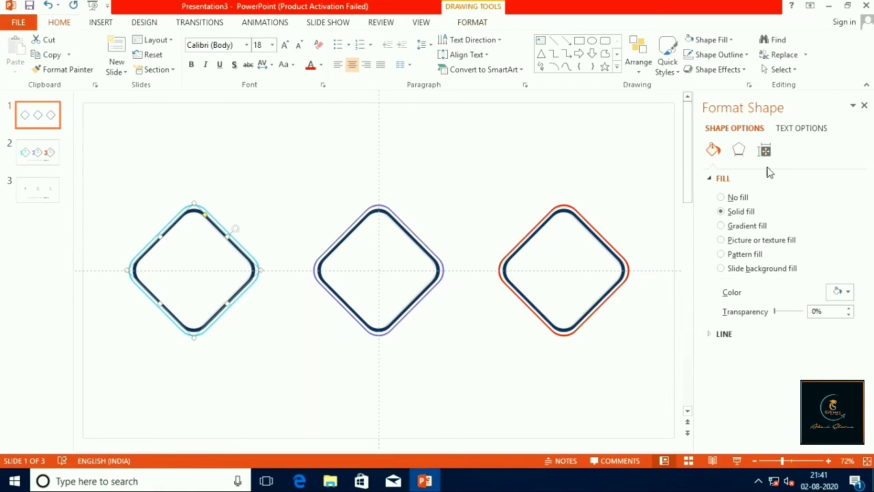
left_click(743, 156)
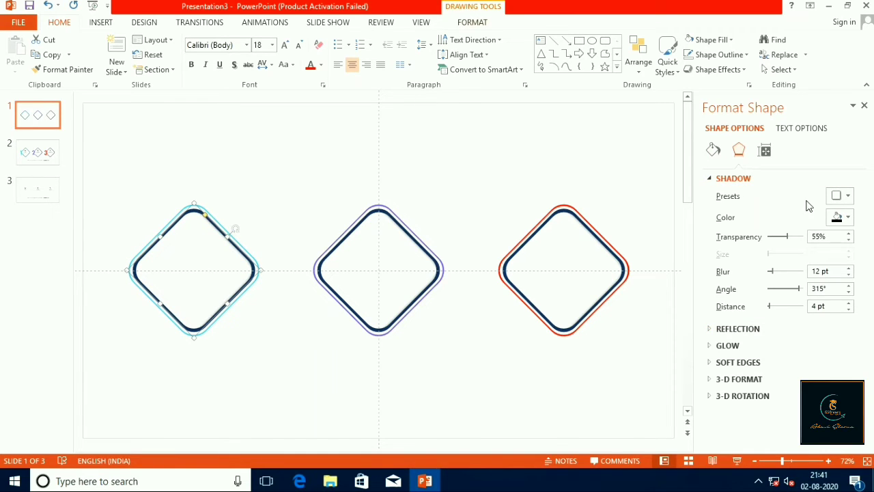
left_click(248, 253)
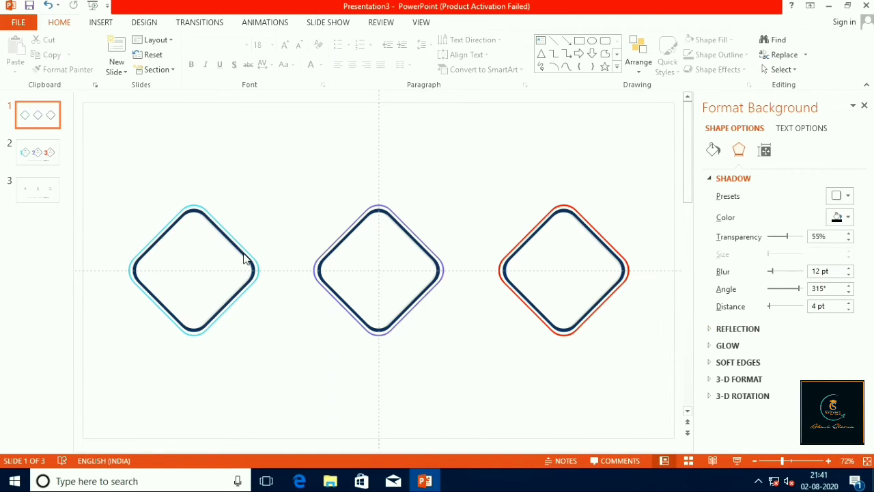
left_click(232, 213)
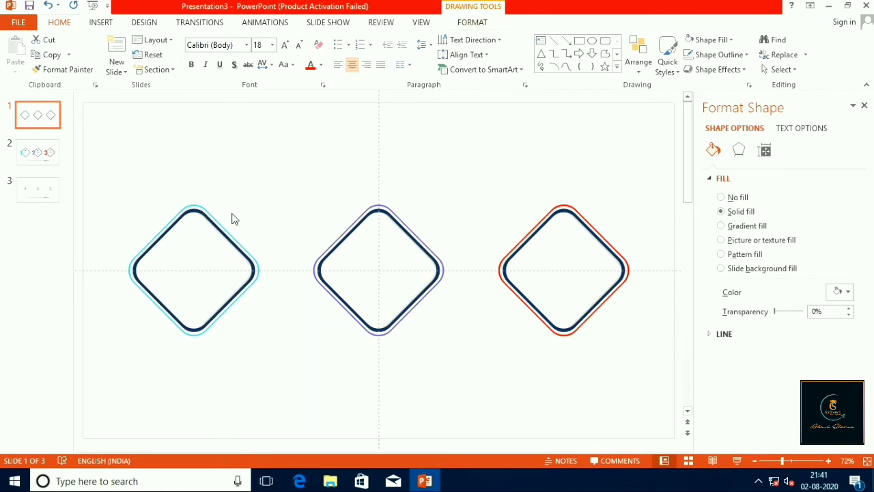
left_click(202, 210)
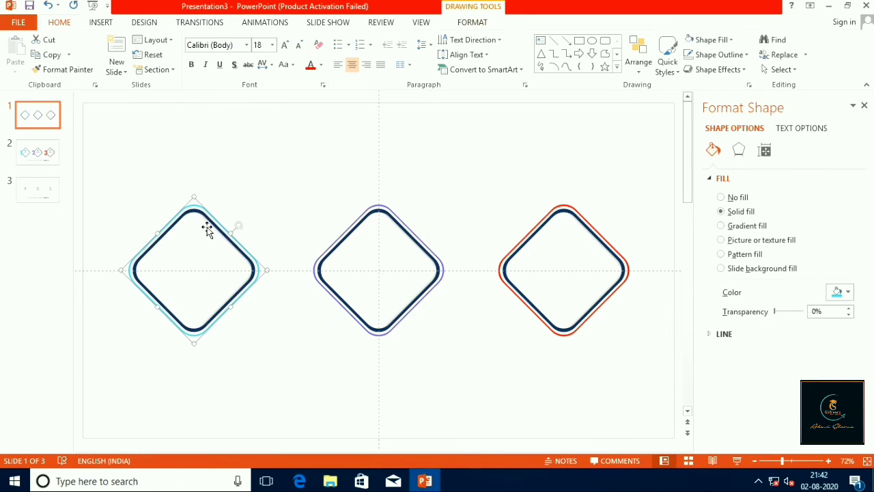
Apply the centred outer shadow preset to the navy frame inside the cyan outline, with 70% transparency
left_click(209, 220)
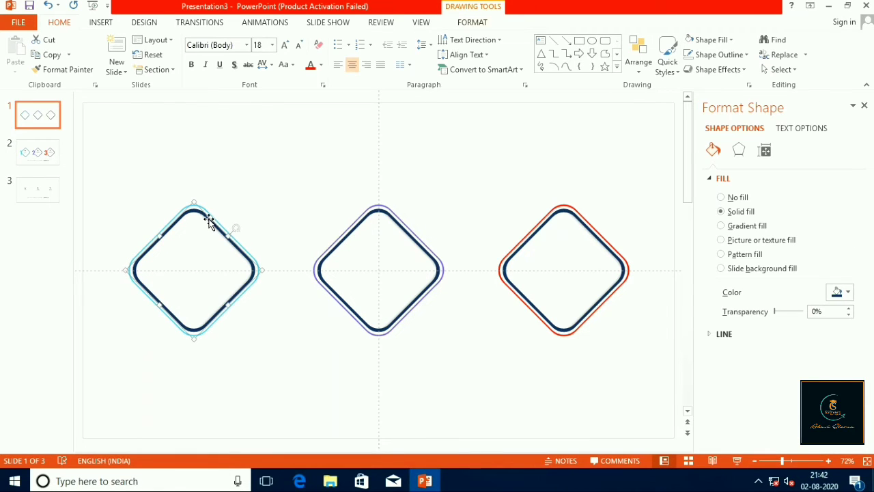
left_click(739, 152)
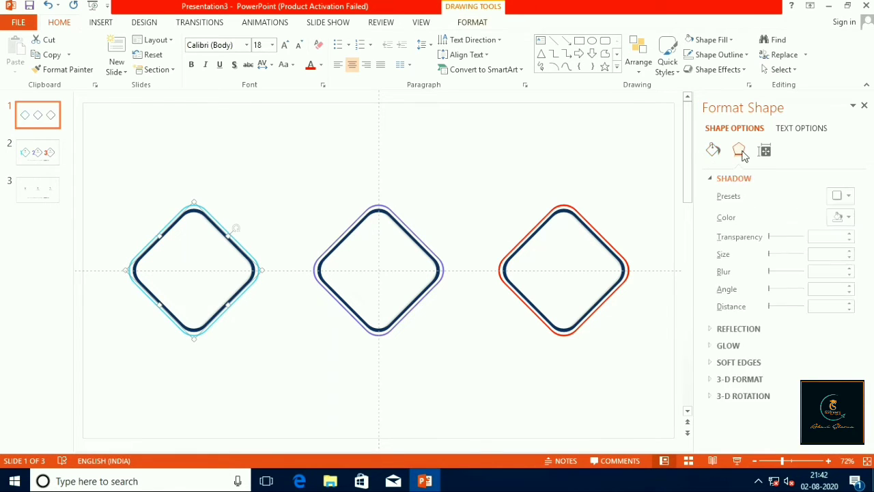
left_click(848, 196)
left_click(808, 326)
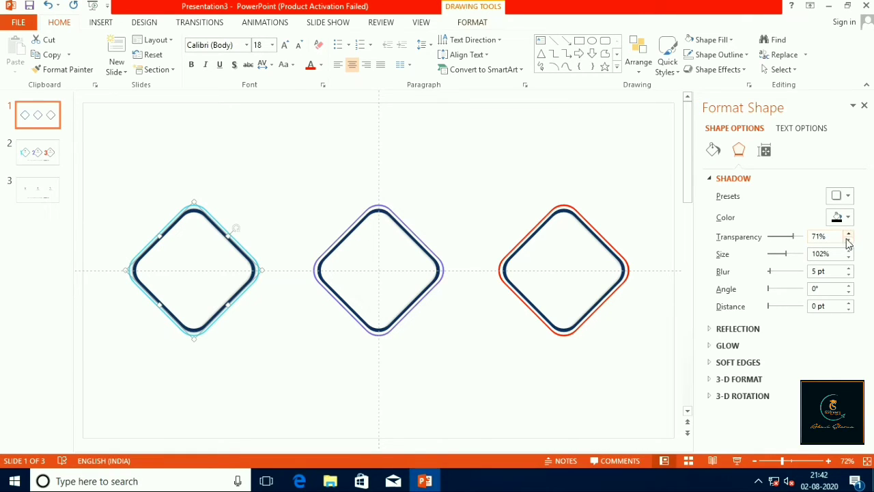
left_click(848, 242)
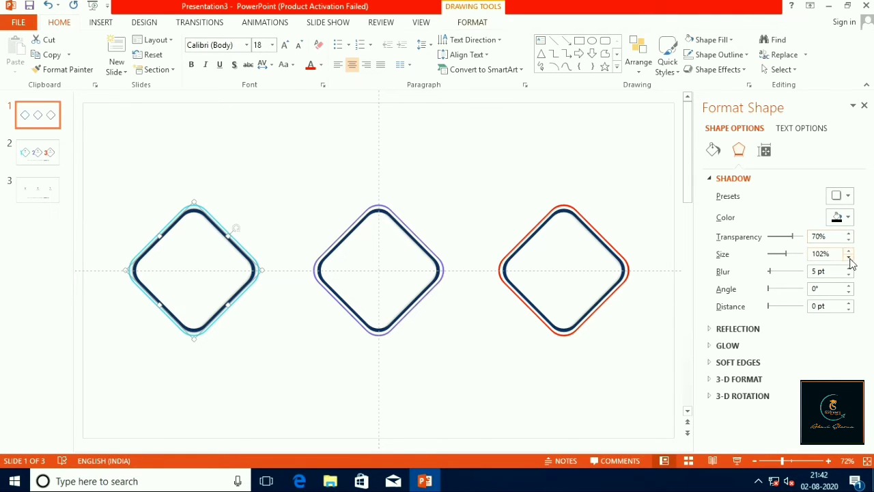
left_click(667, 370)
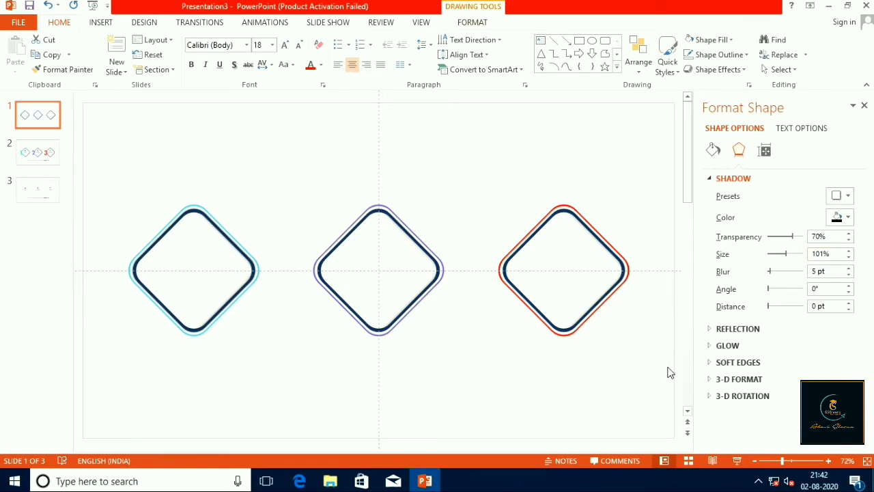
Apply the centred outer shadow preset to the middle navy frame inside the purple outline, with 70% transparency
left_click(436, 272)
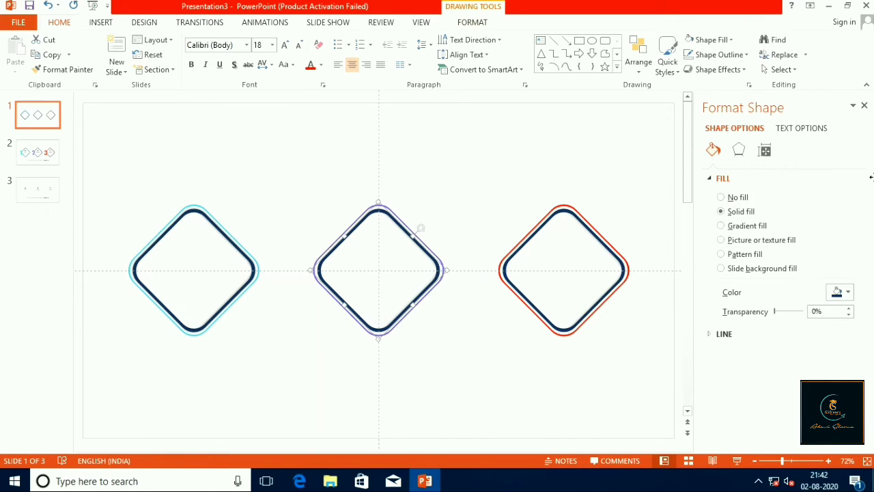
left_click(740, 150)
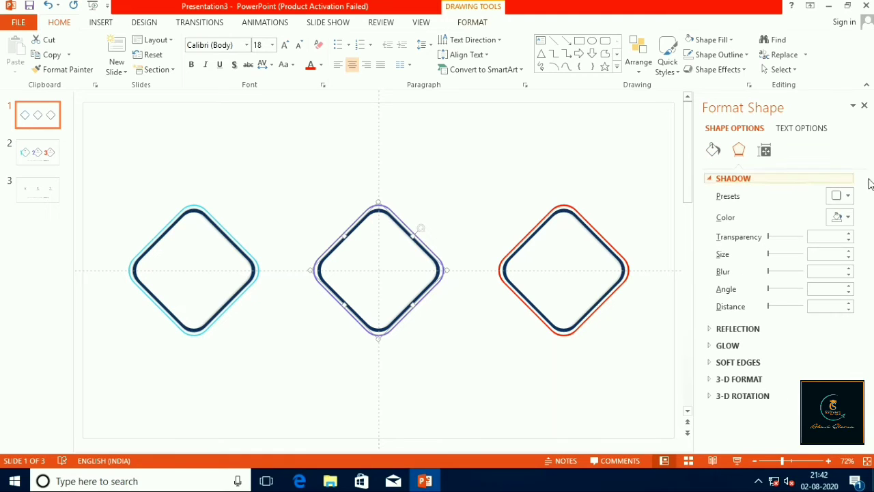
left_click(848, 197)
left_click(807, 326)
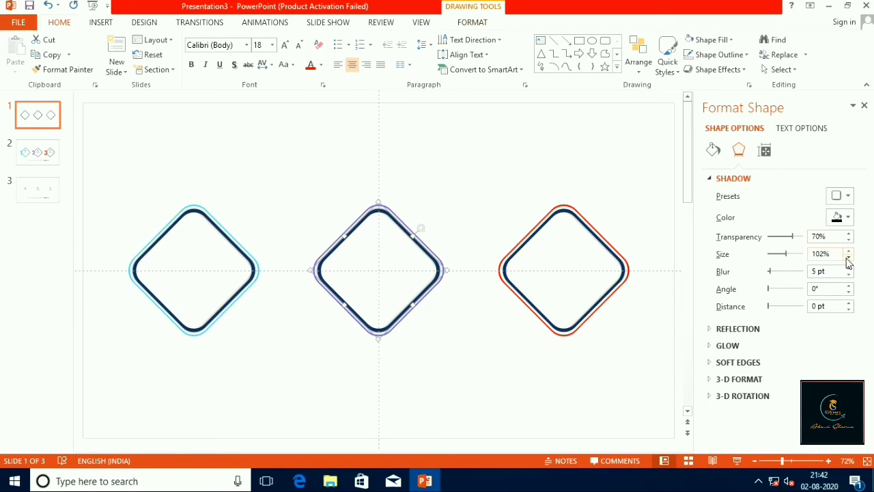
left_click(619, 294)
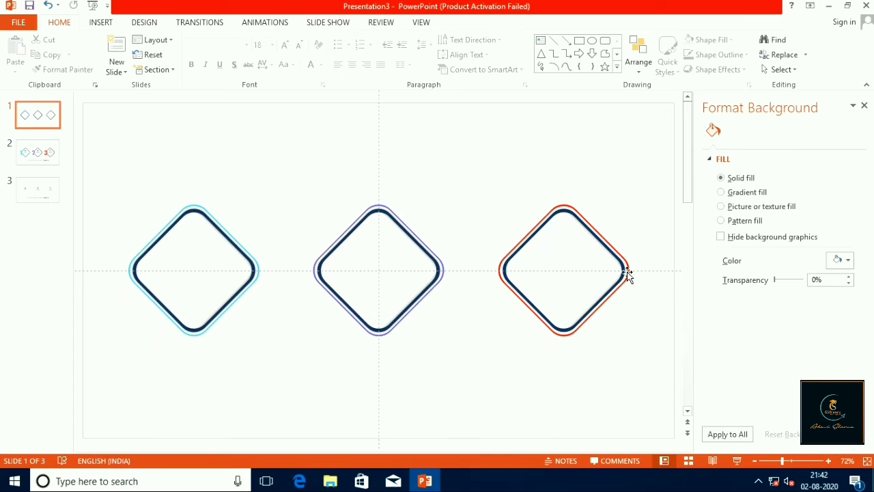
Apply the centred outer shadow preset to the navy frame inside the red outline and raise the shadow's transparency
left_click(627, 271)
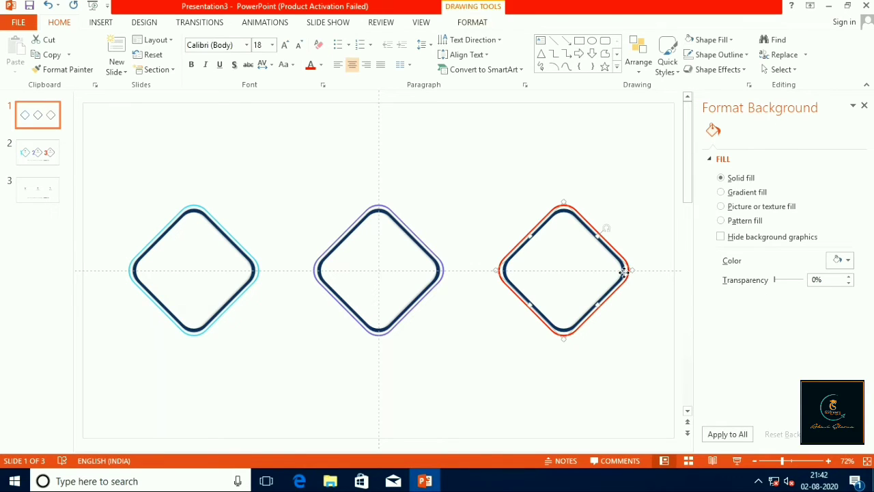
left_click(738, 149)
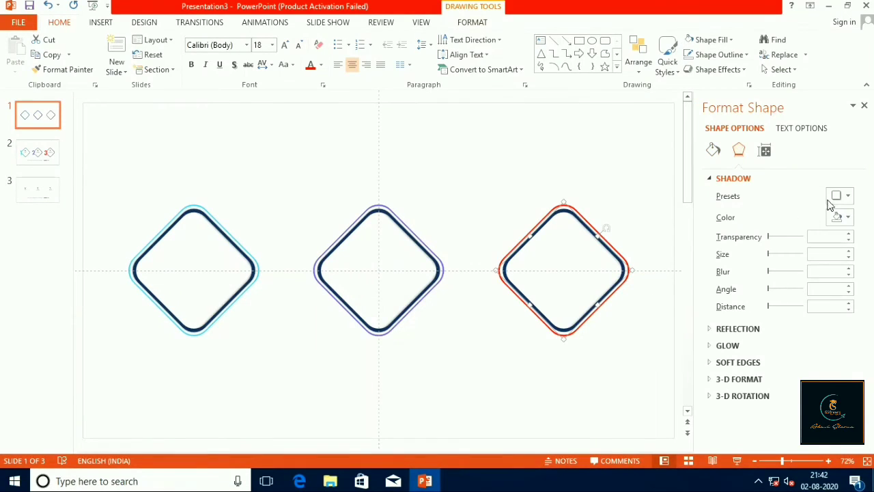
left_click(847, 196)
left_click(816, 330)
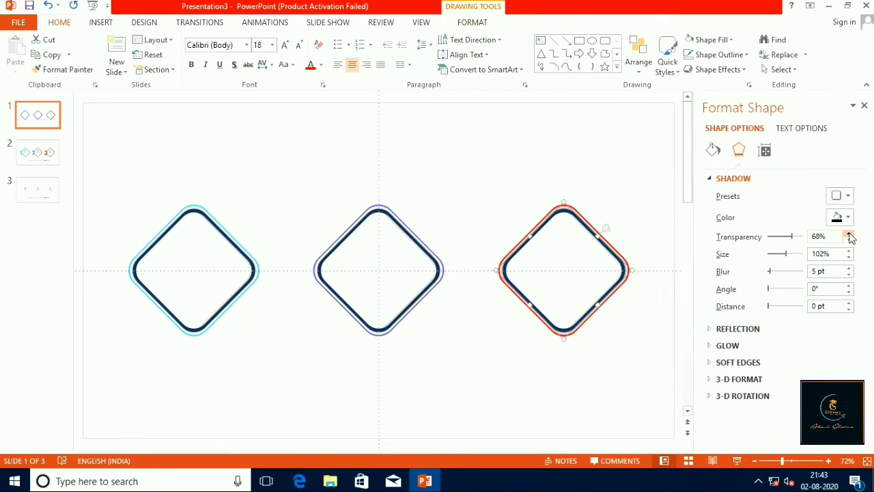
left_click(849, 257)
left_click(648, 391)
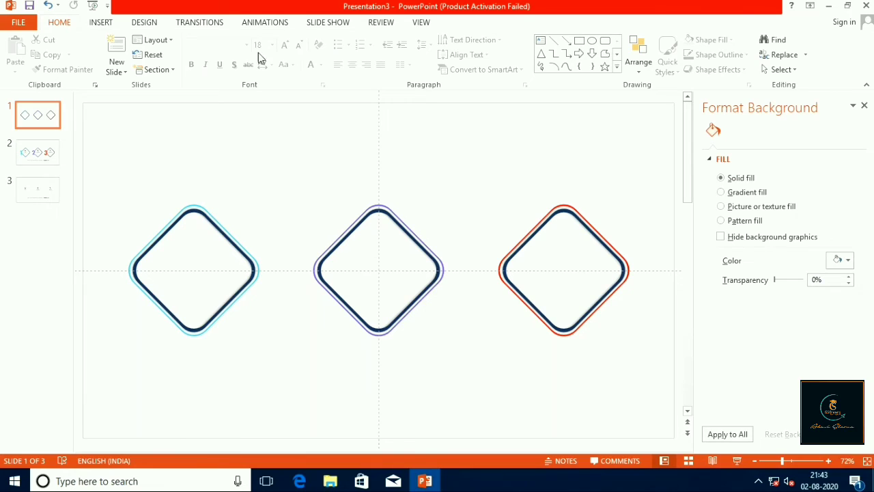
Insert a text box above the gap between the cyan and purple diamonds and enter "1" in it
left_click(101, 23)
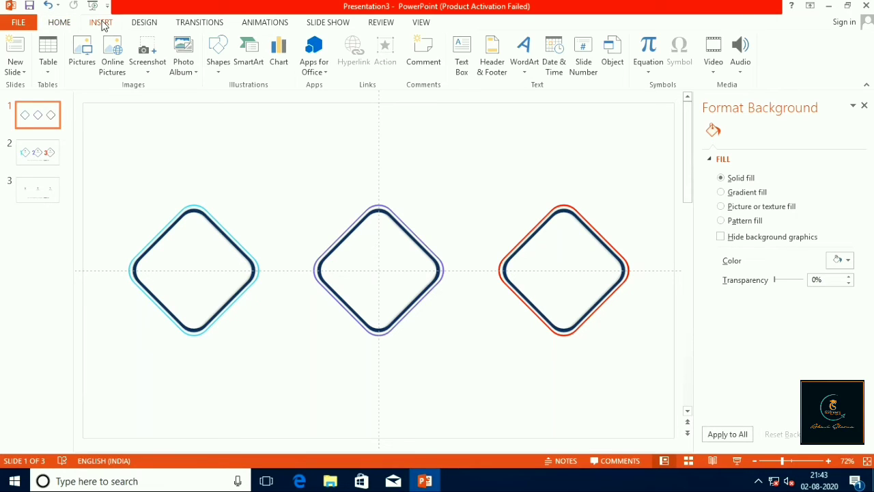
left_click(467, 61)
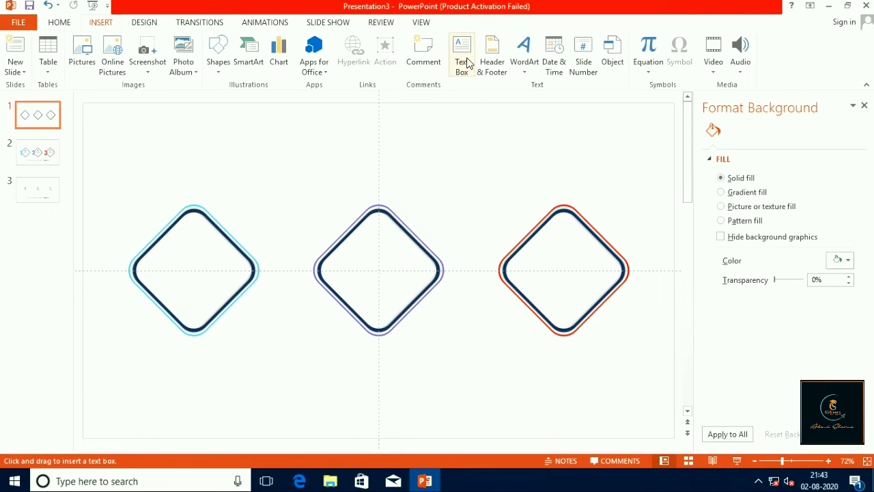
left_click(467, 62)
mouse_move(243, 138)
left_mouse_down()
mouse_move(331, 183)
mouse_move(341, 236)
left_mouse_up()
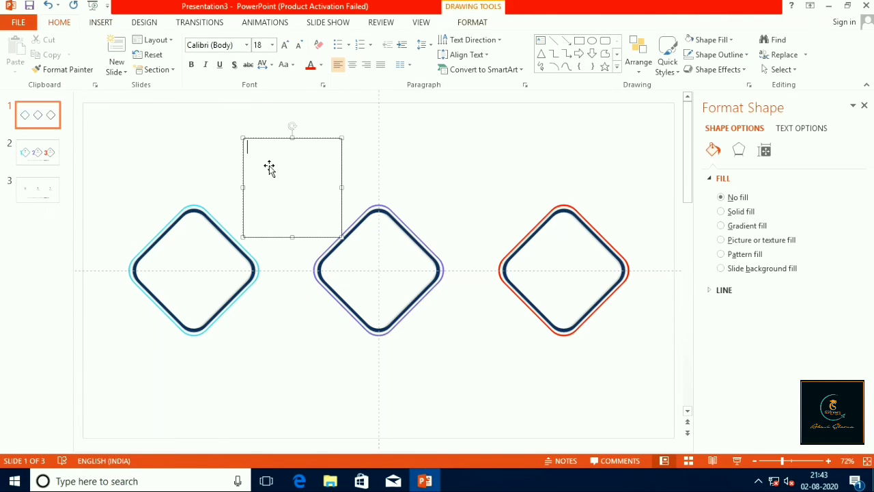
type("1")
Enlarge the number 1 to 166 pt and move its text box over the upper part of the middle diamond
left_click(285, 47)
left_click(286, 46)
left_click(285, 46)
left_click(287, 47)
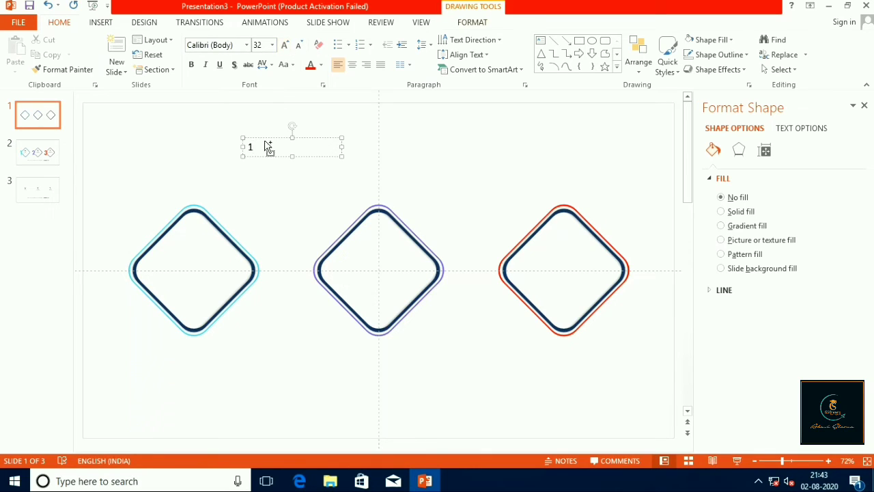
key("ctrl+a")
left_click(285, 47)
left_click(285, 46)
left_click(286, 46)
left_click(286, 47)
left_click(286, 46)
left_click(285, 46)
left_click(285, 46)
left_click(285, 46)
left_click(286, 46)
left_click(285, 47)
left_click(285, 46)
left_click(285, 46)
left_click(286, 47)
left_click(285, 47)
left_click(286, 46)
left_click(285, 47)
left_click(286, 48)
left_click(286, 48)
left_click(285, 48)
left_click_drag(305, 138, 412, 138)
Set the number 1's font to Futura-Bold
left_click(247, 45)
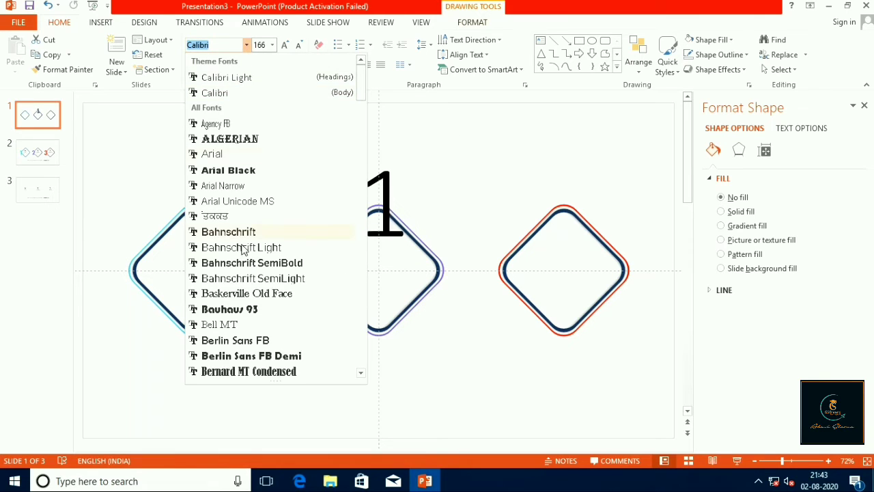
scroll(247, 286, "down", 1)
scroll(247, 286, "down", 6)
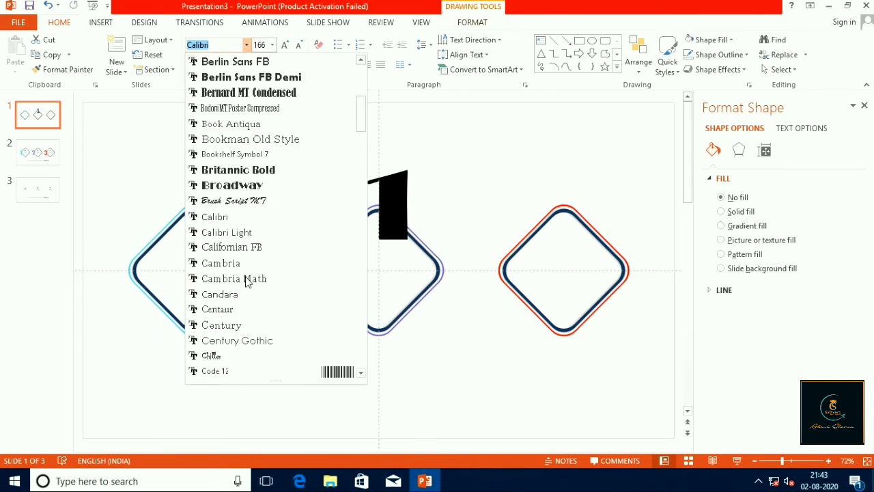
scroll(247, 280, "down", 7)
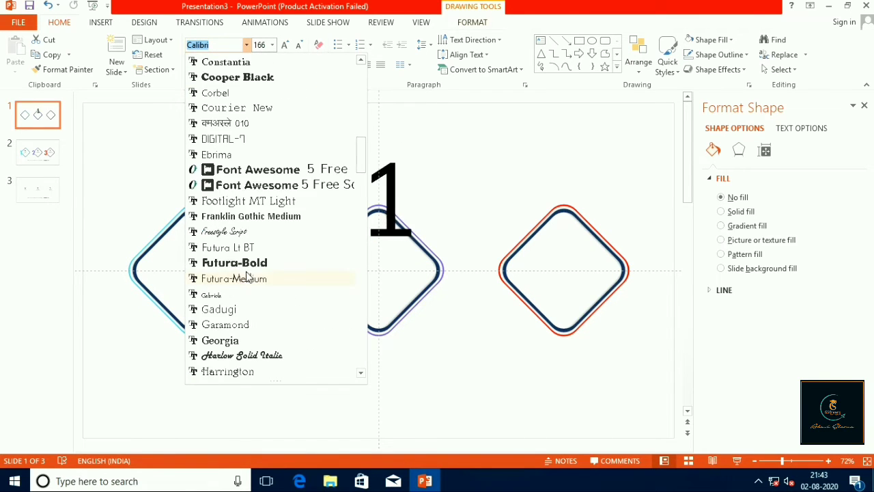
left_click(247, 264)
Move the number 1 onto the left corner of the cyan-outlined diamond and make it bold
left_click_drag(418, 137, 169, 206)
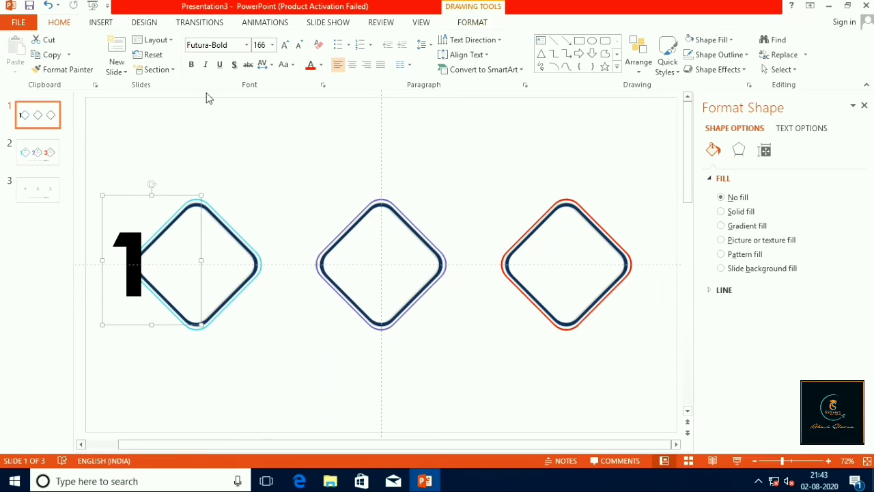
left_click(197, 70)
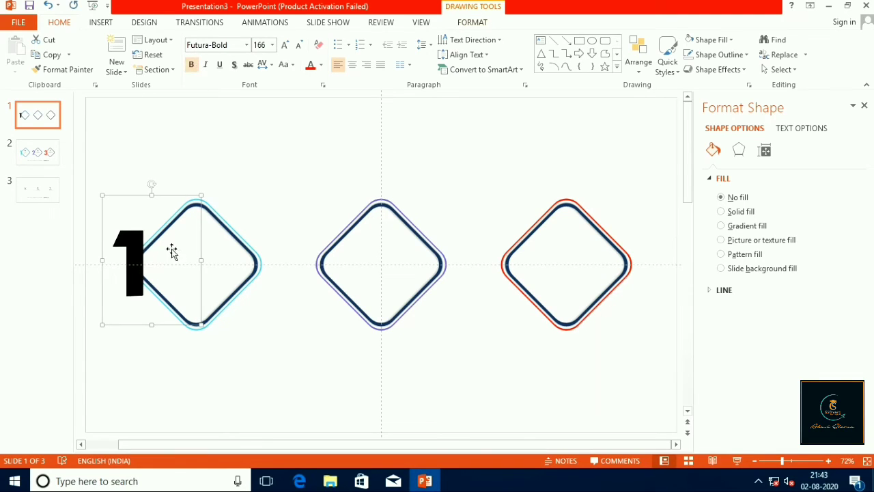
mouse_move(177, 196)
left_mouse_down()
mouse_move(247, 175)
mouse_move(178, 195)
left_mouse_up()
Colour the number 1 bright cyan using a recent colour
key("ctrl+a")
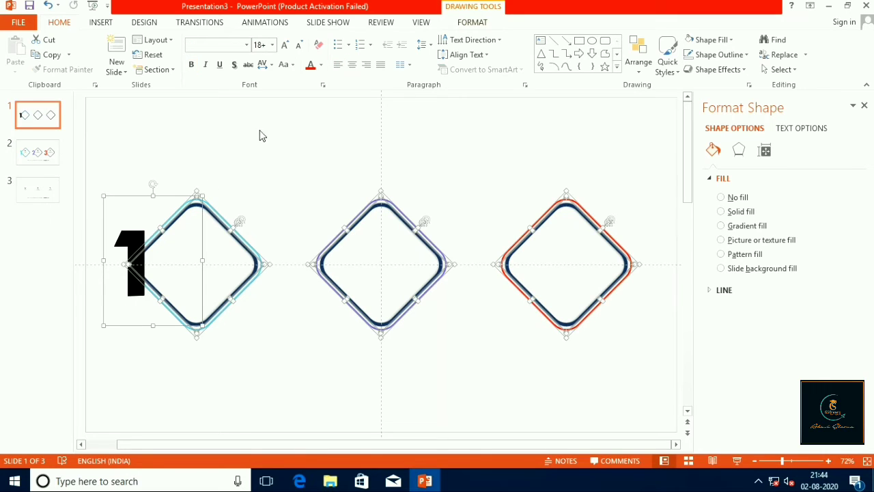
left_click(266, 150)
left_click(139, 248)
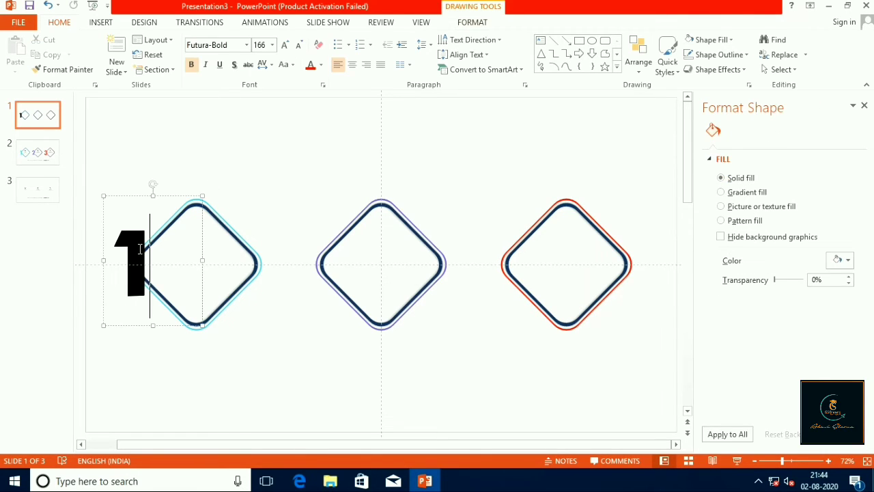
double_click(139, 249)
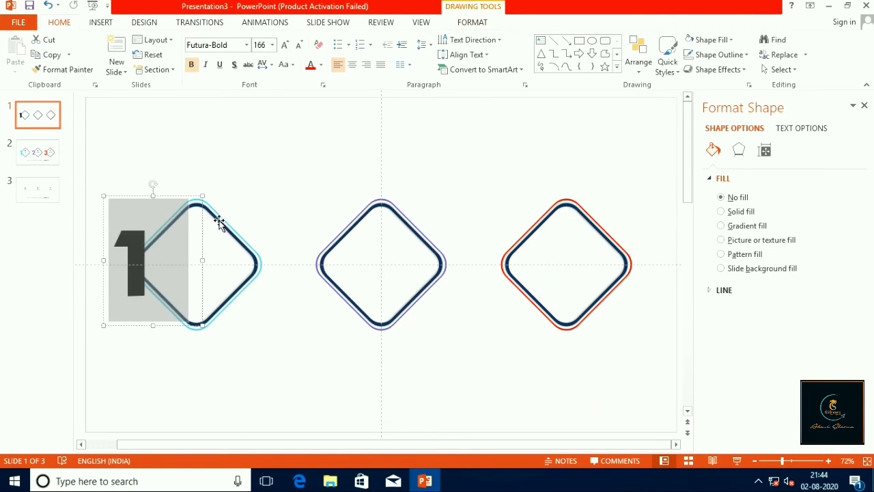
left_click(321, 66)
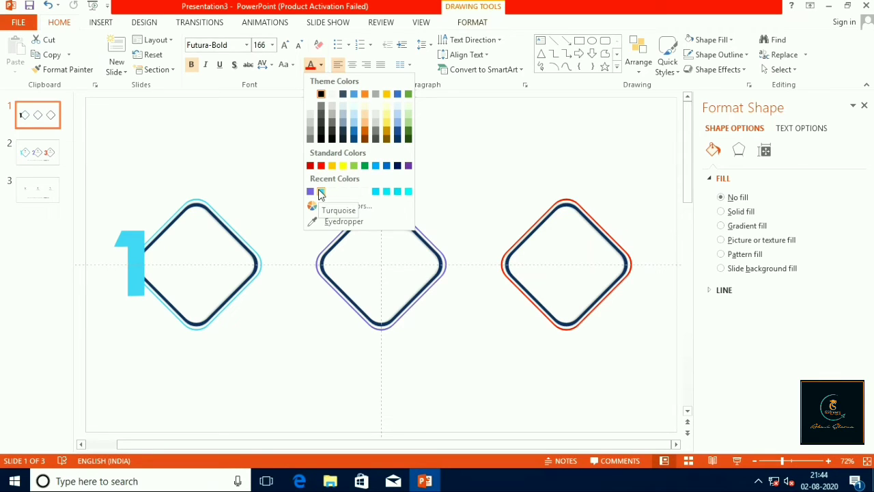
left_click(379, 196)
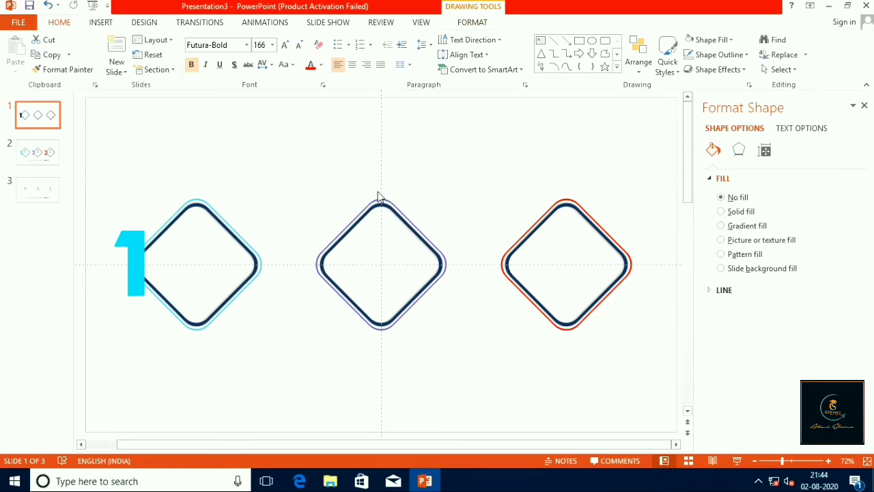
Fill the outer cyan diamond with the same bright cyan as the number 1
left_click(234, 229)
right_click(235, 230)
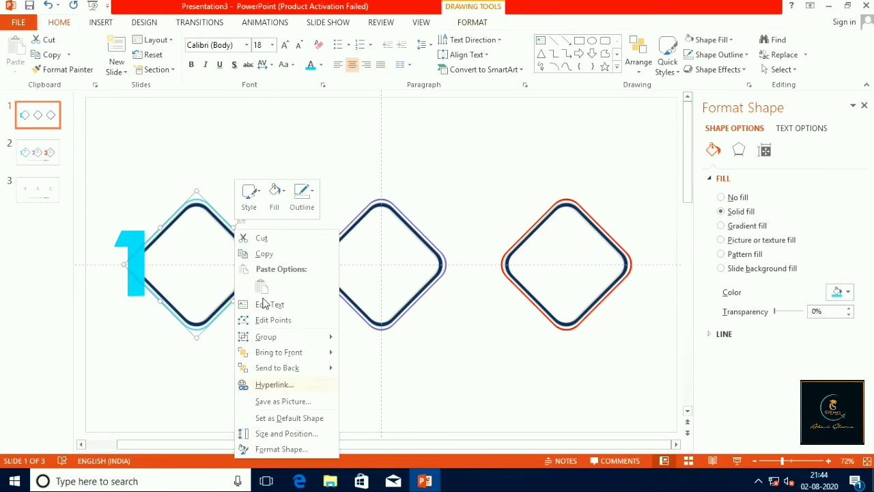
left_click(281, 211)
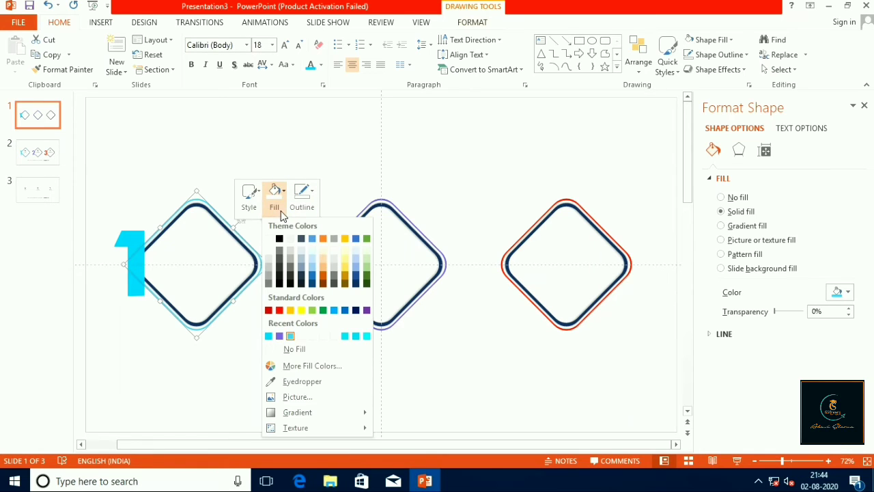
left_click(268, 336)
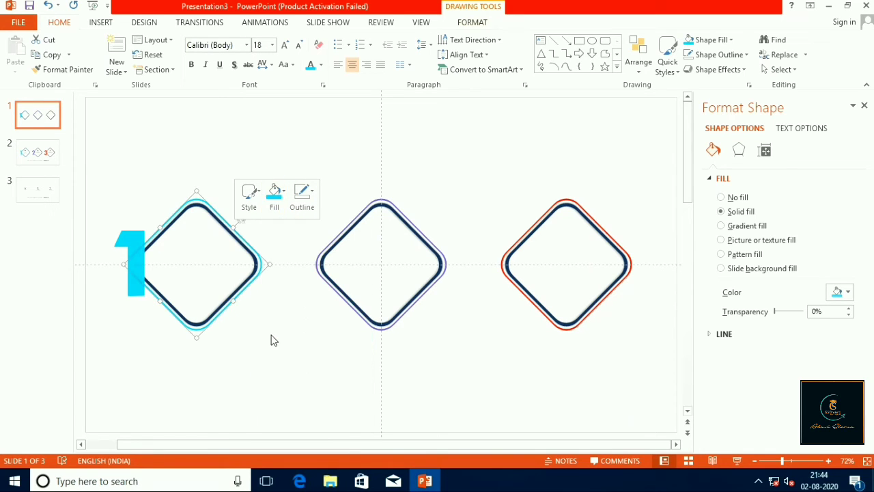
left_click(327, 369)
Give the number 1 a white text outline with a weight of 6 pt
left_click(136, 242)
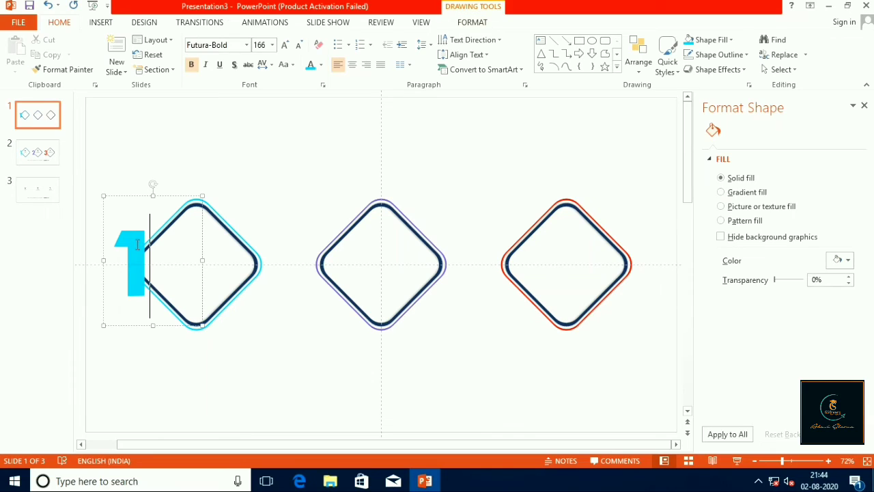
double_click(137, 242)
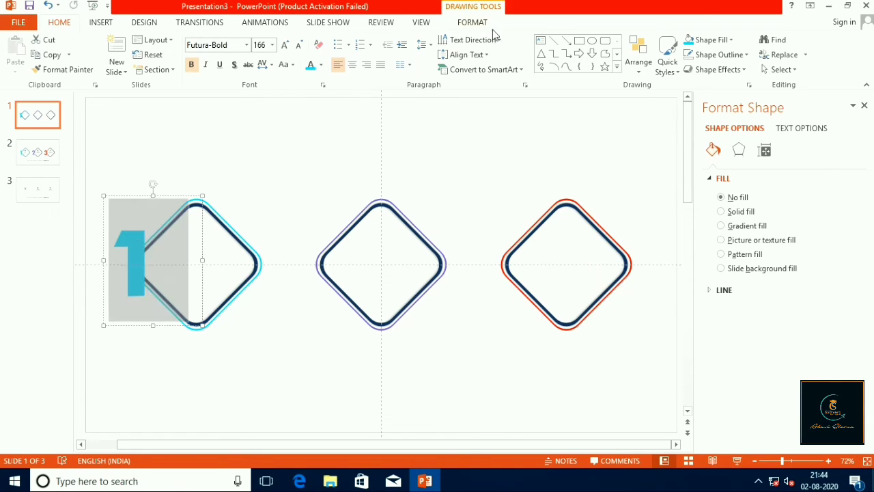
left_click(472, 23)
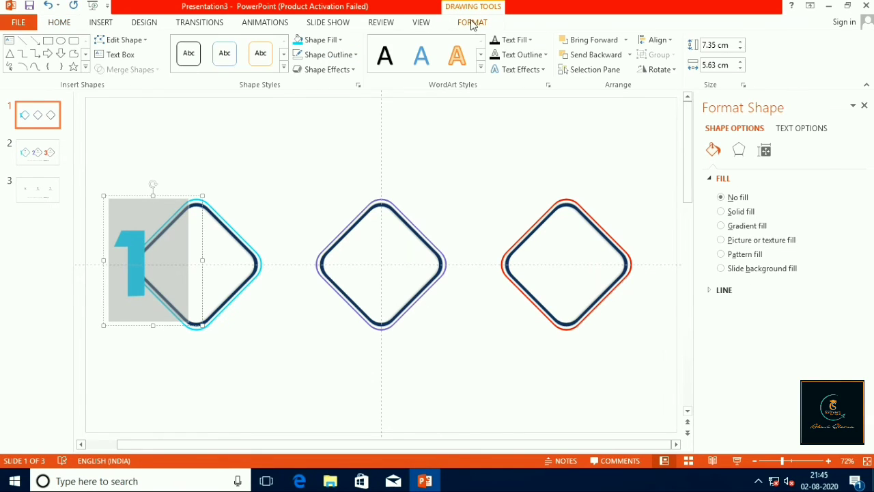
left_click(537, 56)
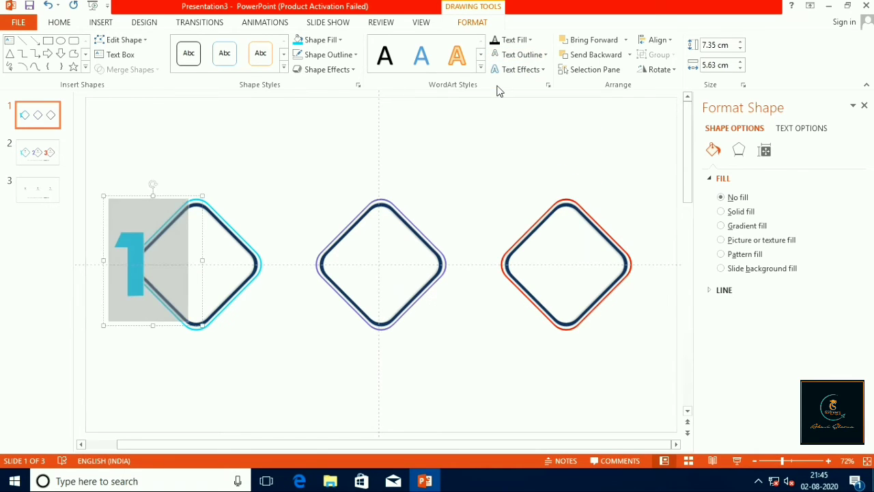
left_click(535, 56)
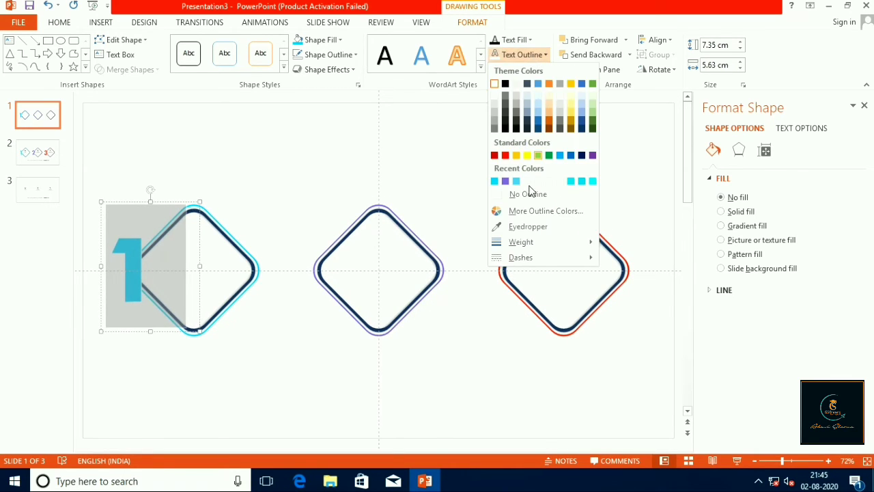
mouse_move(553, 245)
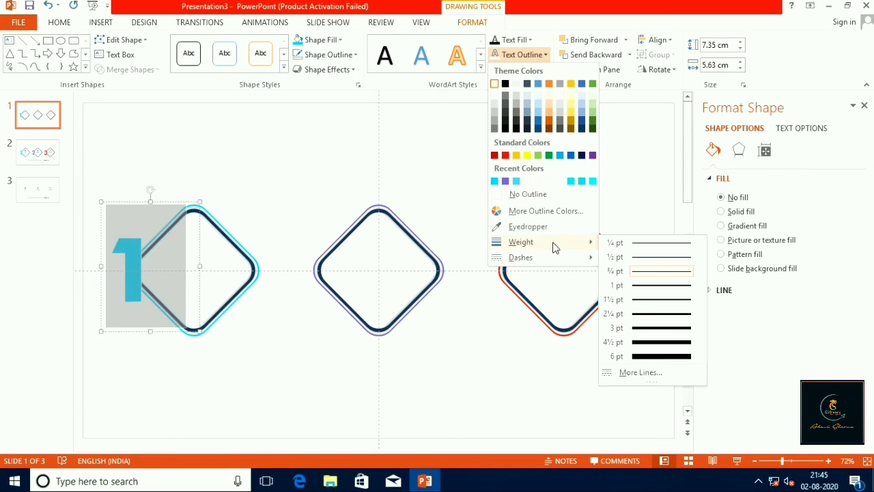
left_click(628, 359)
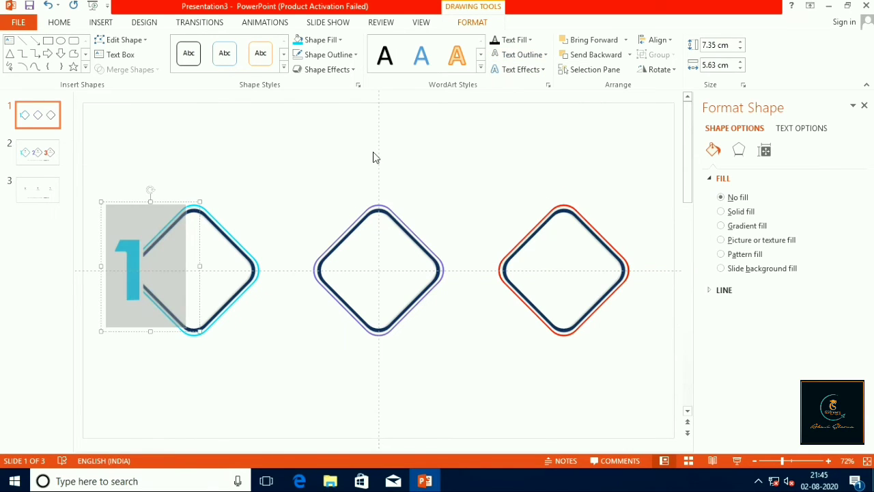
Open the colour choices for the slide background's solid fill
left_click(346, 153)
right_click(347, 153)
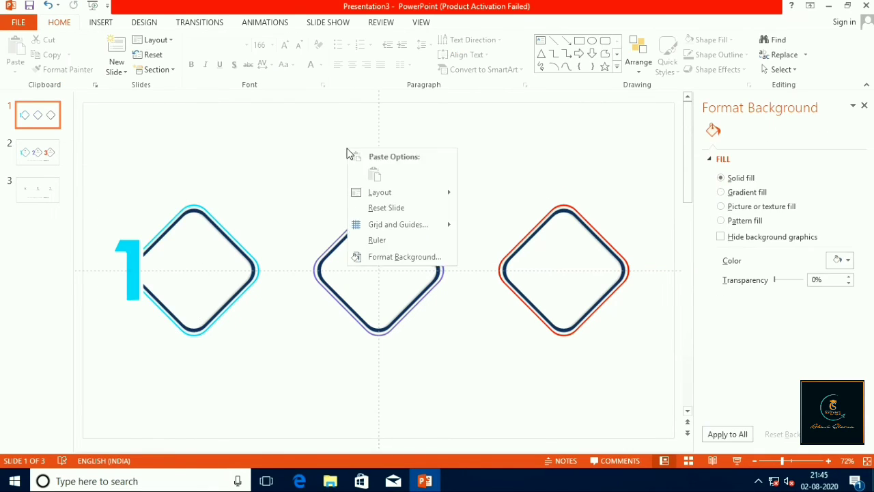
left_click(435, 258)
left_click(849, 262)
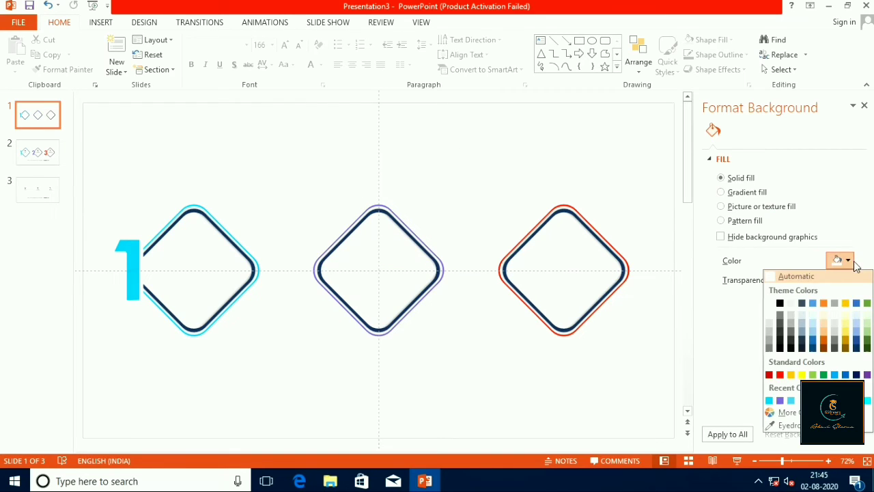